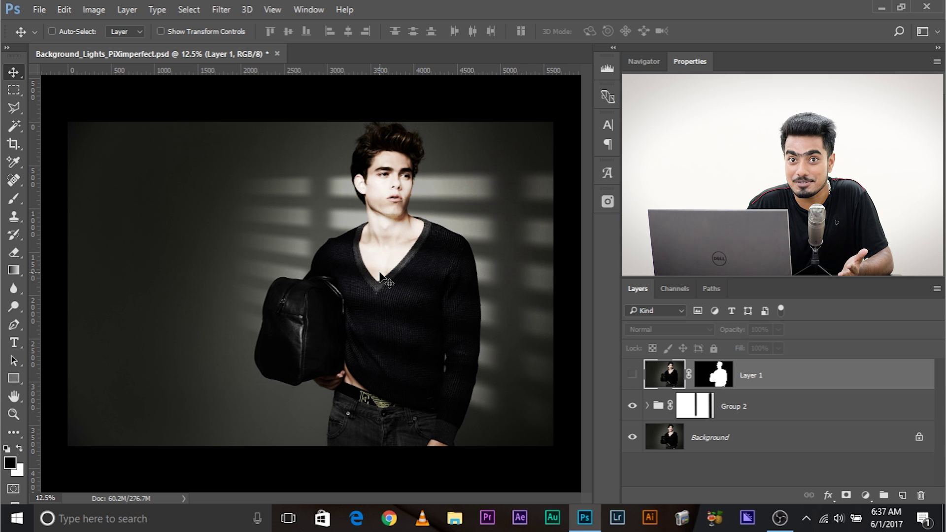
# Compare the image with and without Layer 1, leave it hidden, and place Group 2 inside a new group.
pyautogui.click(628, 377)
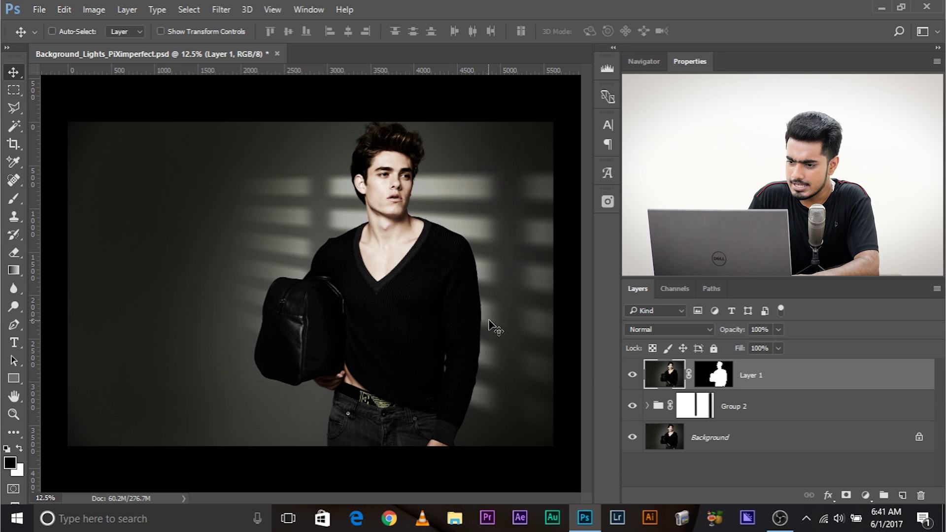
pyautogui.click(633, 376)
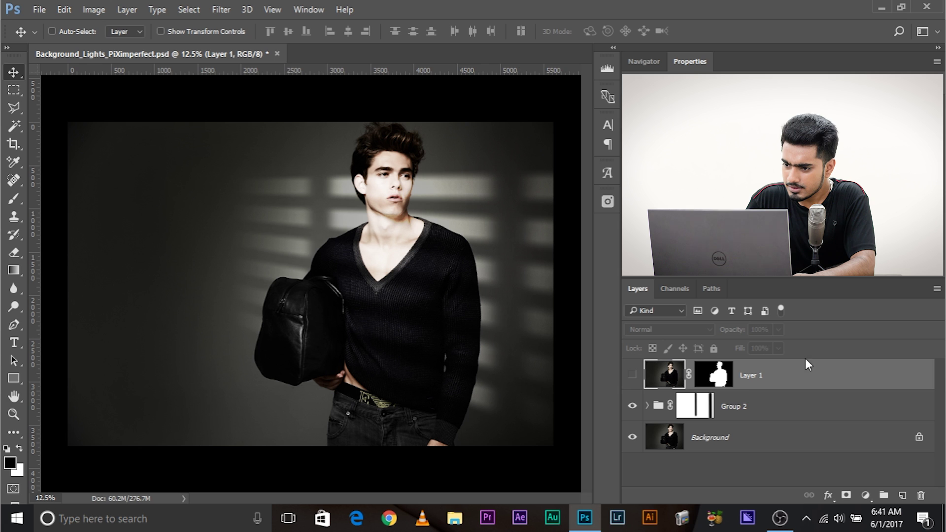
pyautogui.click(748, 406)
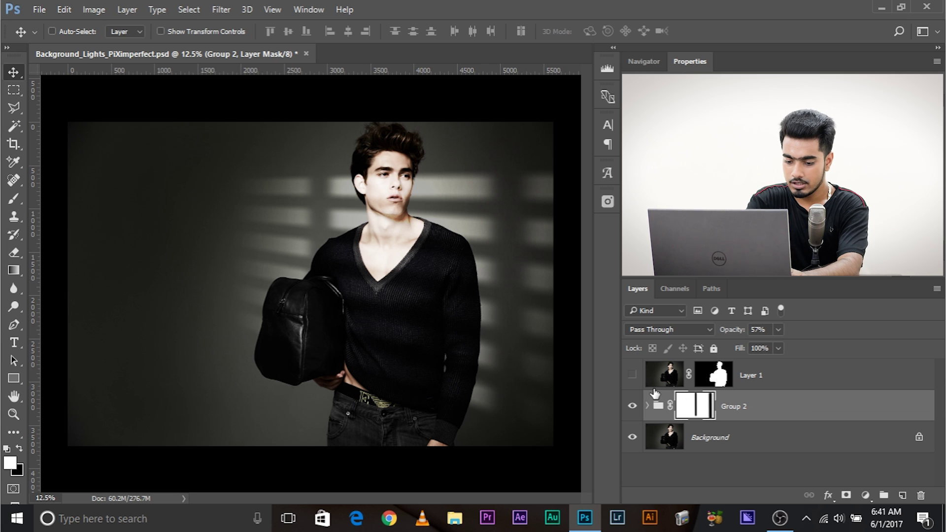
pyautogui.hotkey('ctrl', 'g')
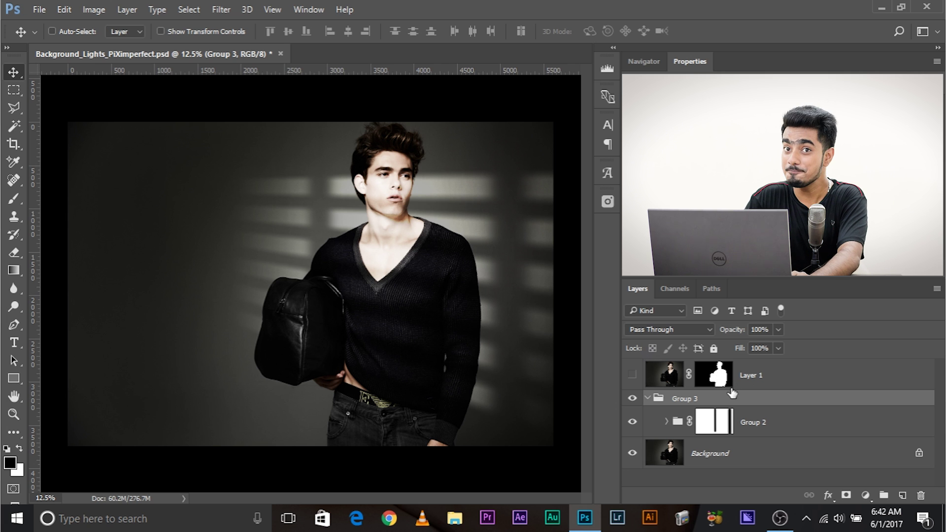
# Load Layer 1's mask as a selection and shift the outline slightly right and down from the man.
pyautogui.press('ctrl')
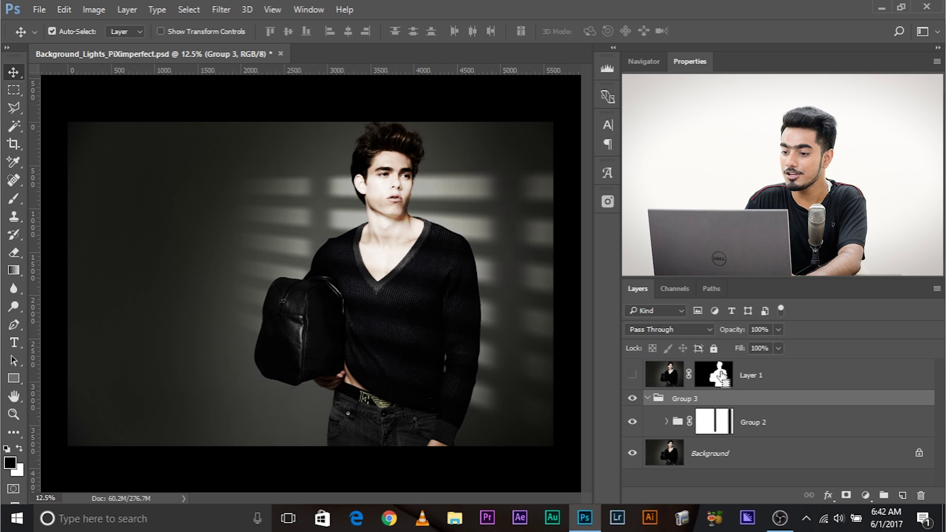
pyautogui.keyDown('ctrl'); pyautogui.click(722, 377); pyautogui.keyUp('ctrl')
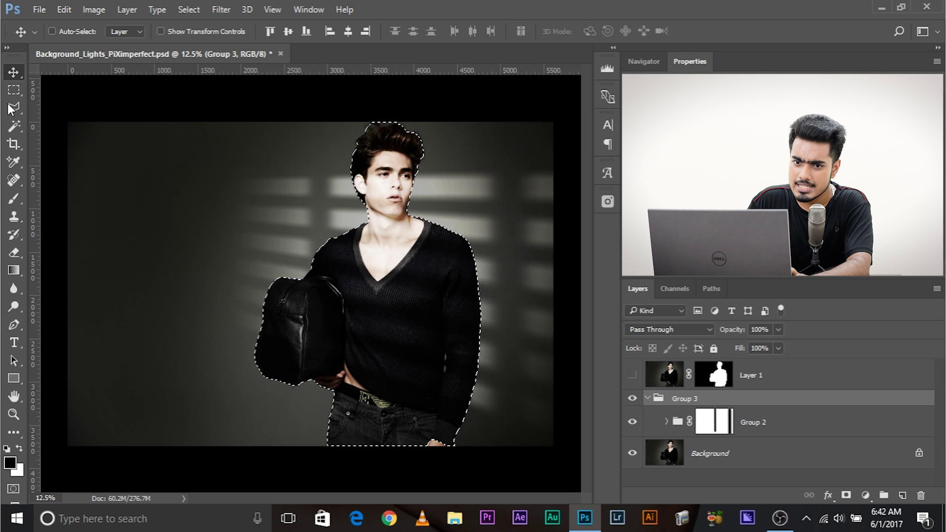
pyautogui.click(13, 90)
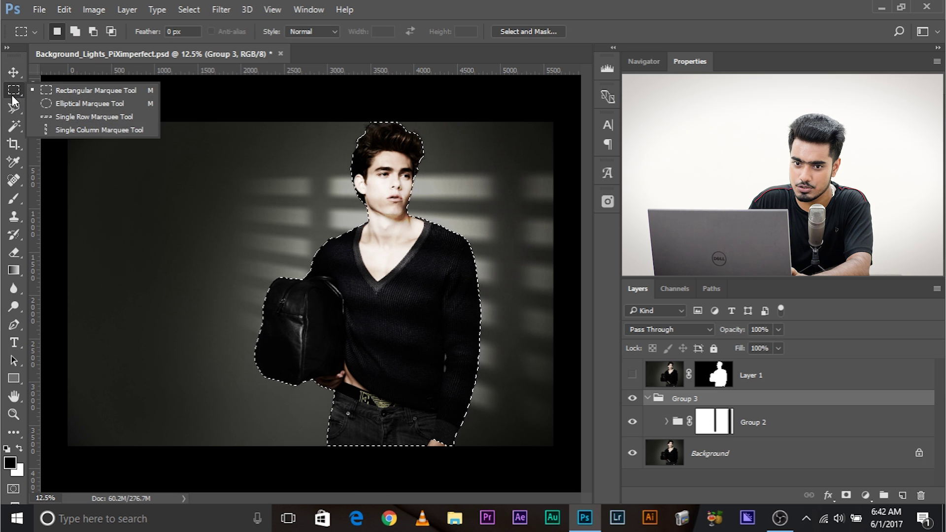
pyautogui.click(13, 95)
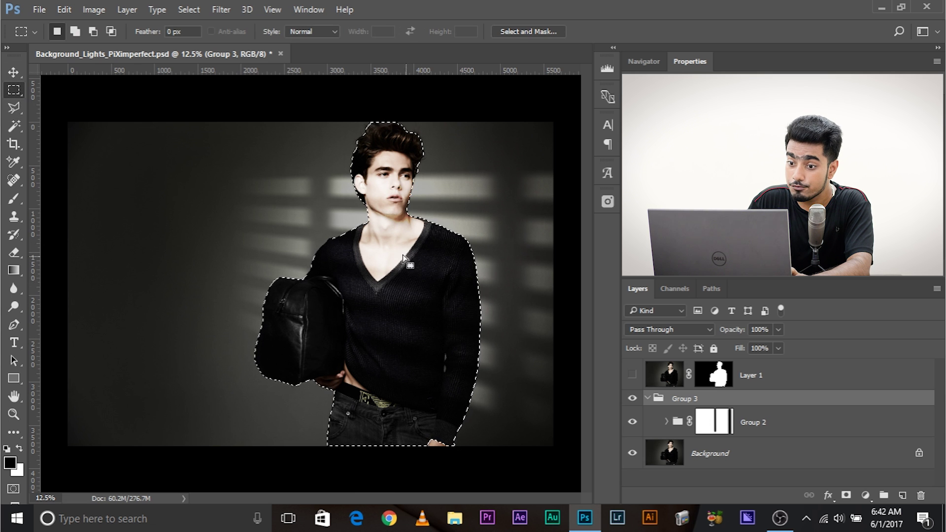
pyautogui.moveTo(393, 288)
pyautogui.mouseDown()
pyautogui.moveTo(415, 293)
pyautogui.moveTo(241, 271)
pyautogui.moveTo(246, 259)
pyautogui.moveTo(531, 315)
pyautogui.moveTo(147, 247)
pyautogui.moveTo(413, 283)
pyautogui.moveTo(420, 293)
pyautogui.moveTo(400, 290)
pyautogui.moveTo(406, 286)
pyautogui.mouseUp()
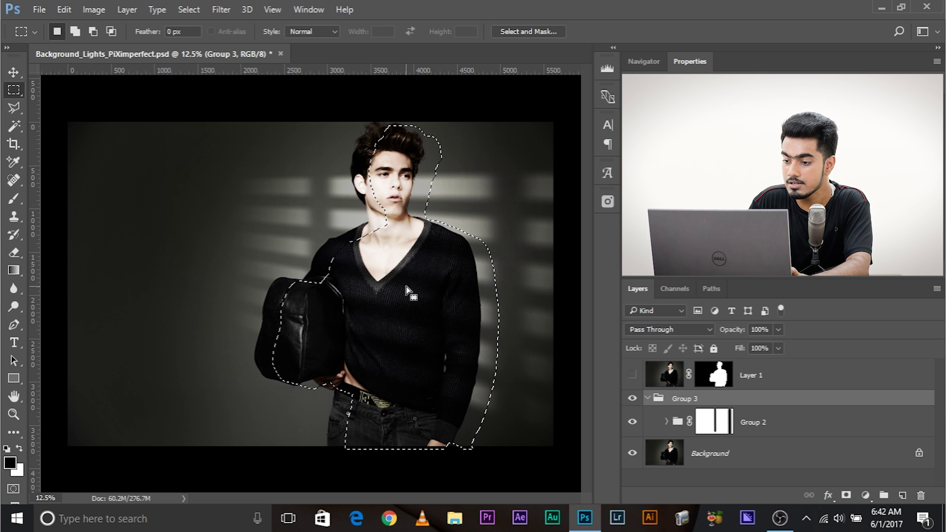
# Mask Group 3 with the inverse of the shifted outline, and reload Layer 1's mask as a selection.
pyautogui.click(847, 496)
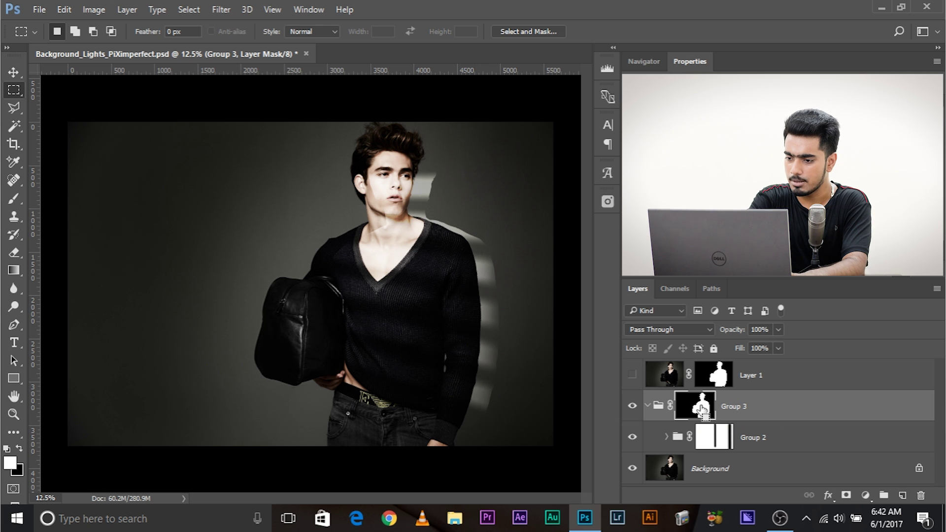
pyautogui.hotkey('ctrl', 'i')
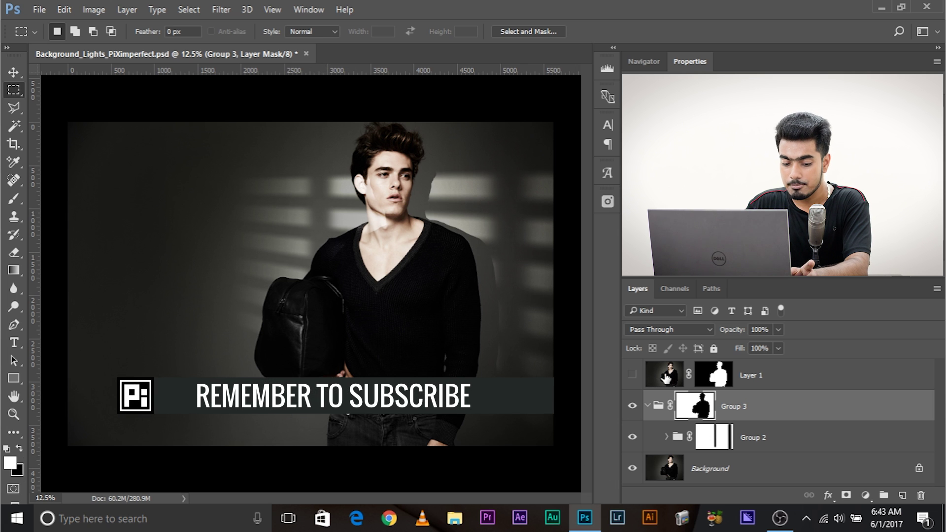
pyautogui.keyDown('ctrl'); pyautogui.click(702, 382); pyautogui.keyUp('ctrl')
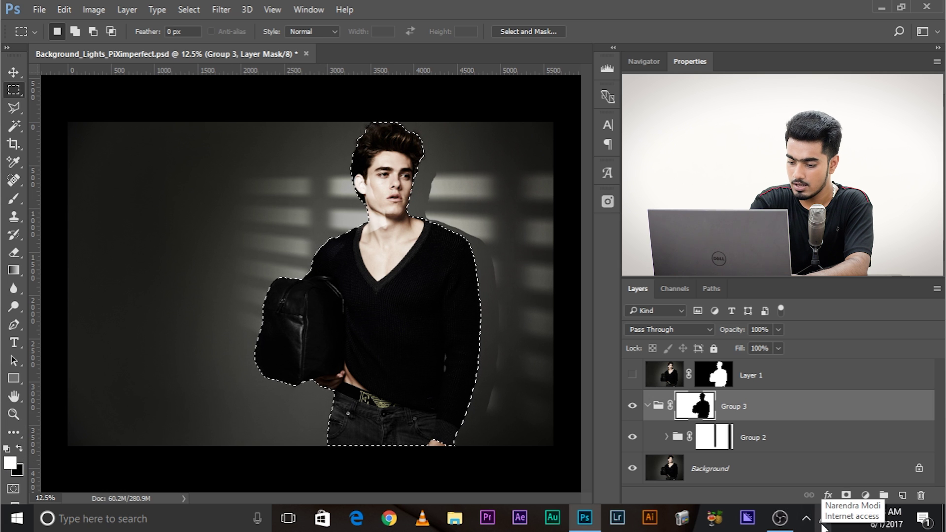
pyautogui.hotkey('alt', 'BackSpace')
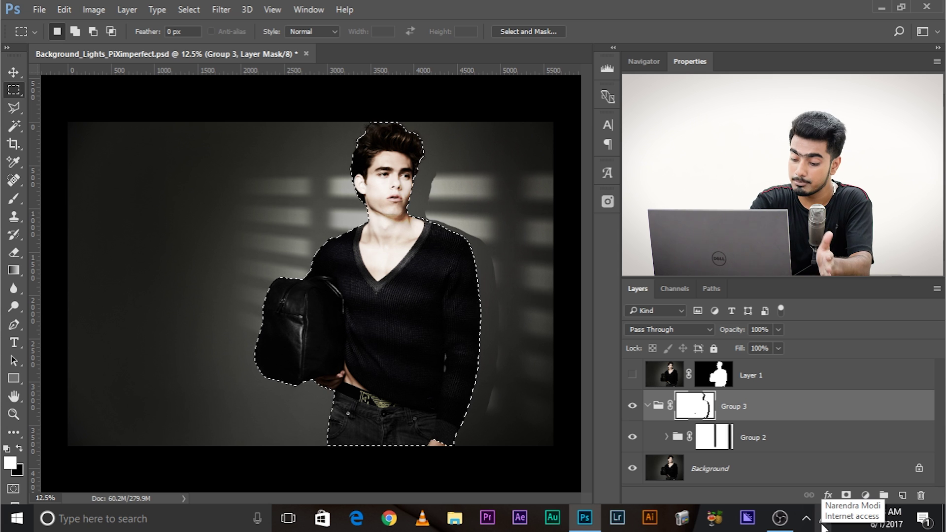
pyautogui.hotkey('ctrl', 'd')
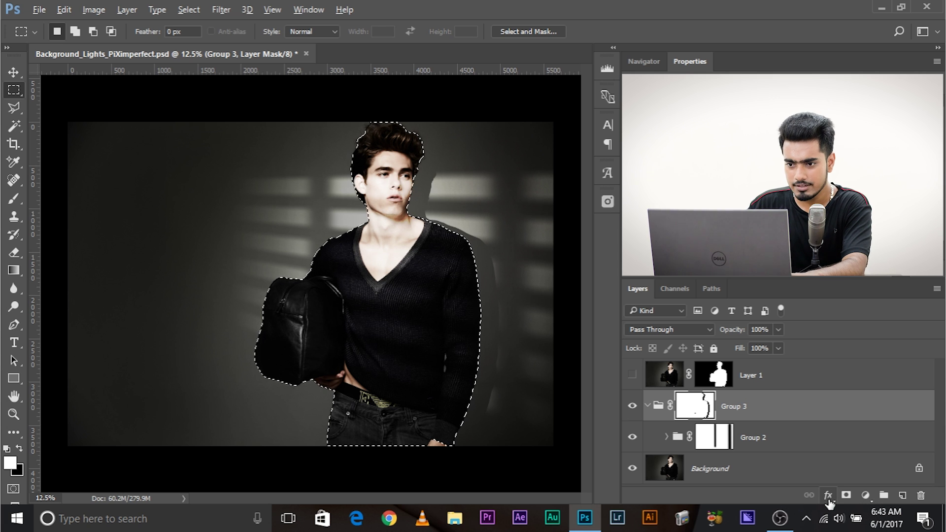
pyautogui.hotkey('ctrl', 'alt', 'z')
pyautogui.hotkey('ctrl', 'alt', 'z')
# Fill the man-shaped selection with white on Group 3's mask and deselect.
pyautogui.click(14, 199)
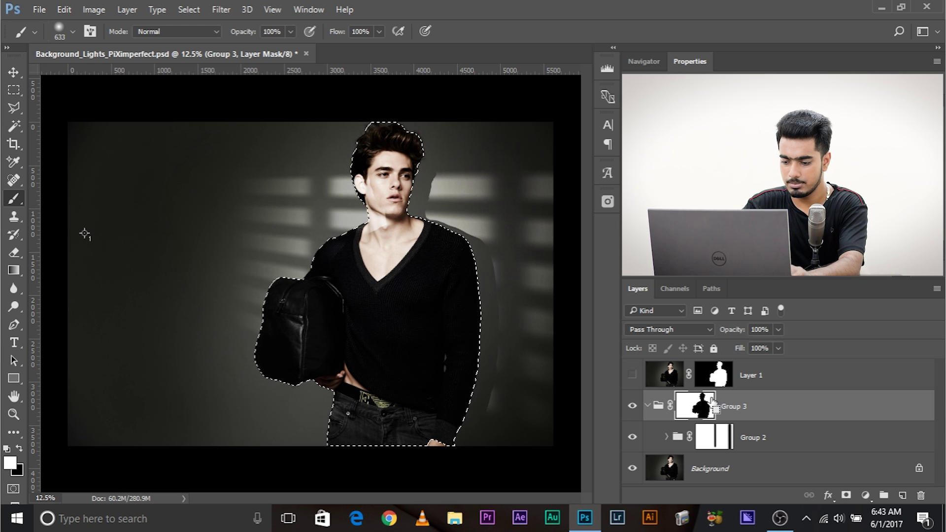
pyautogui.hotkey('alt', 'BackSpace')
pyautogui.hotkey('ctrl', 'd')
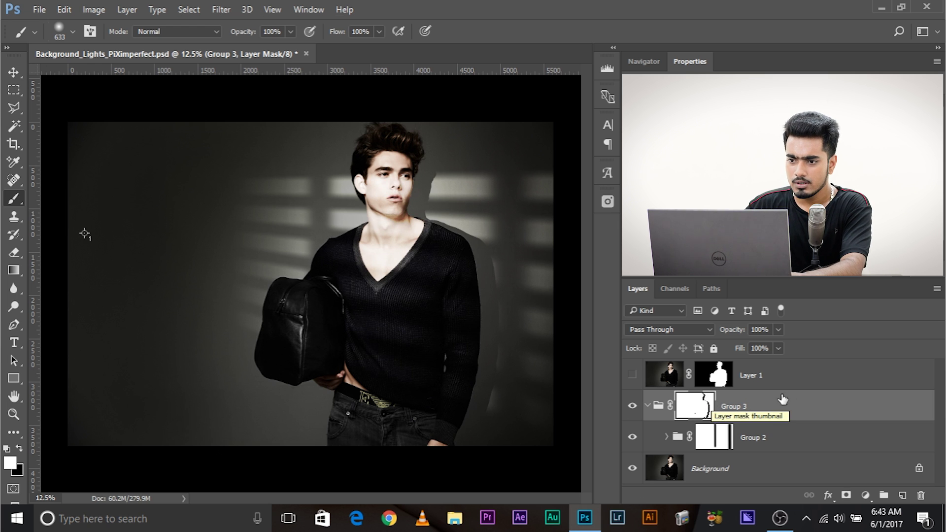
# Paint black over the bag on Group 3's mask with a soft 435 px brush.
pyautogui.hotkey('ctrl', '+')
pyautogui.hotkey('ctrl', '+')
pyautogui.hotkey('ctrl', '+')
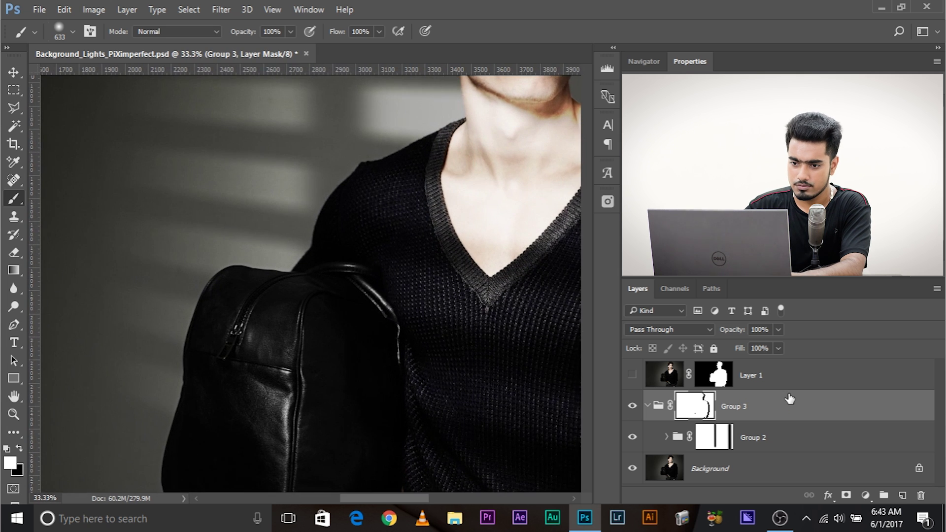
pyautogui.scroll(-3, 338, 254)
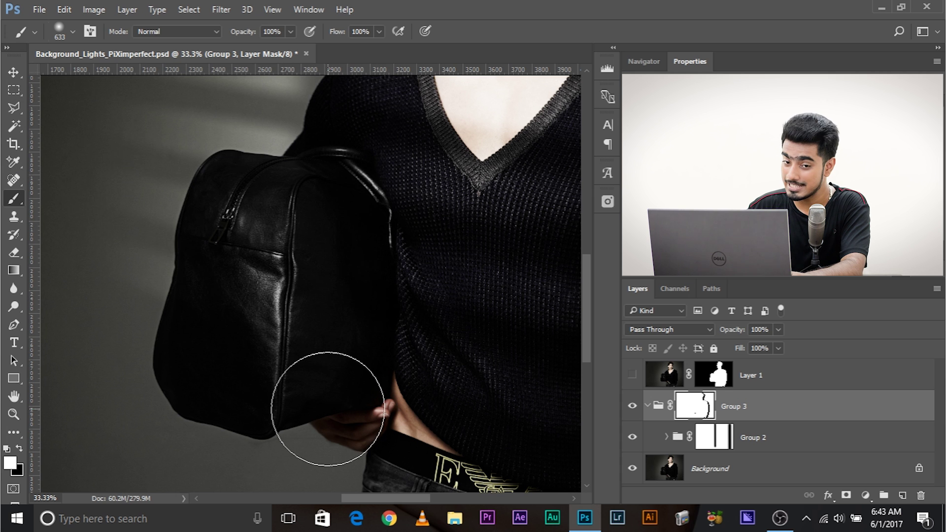
pyautogui.rightClick(12, 204)
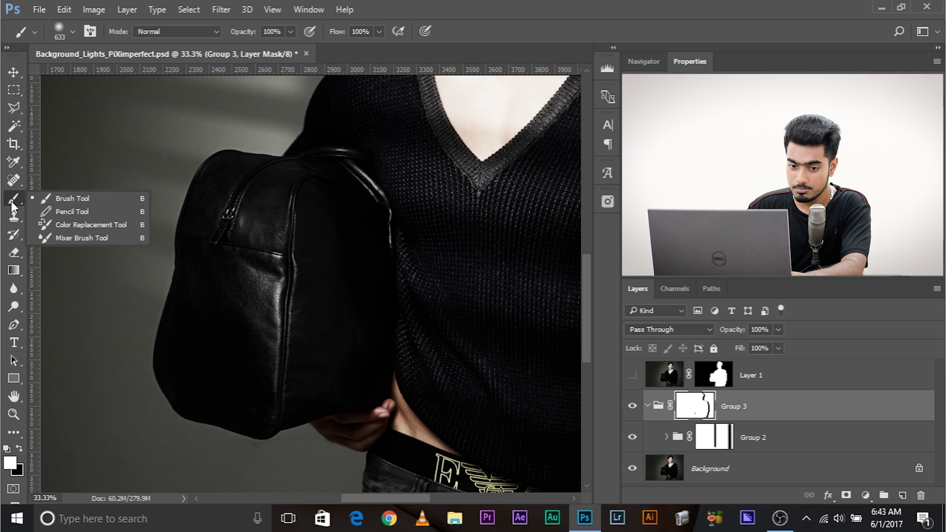
pyautogui.click(10, 462)
pyautogui.write('x')
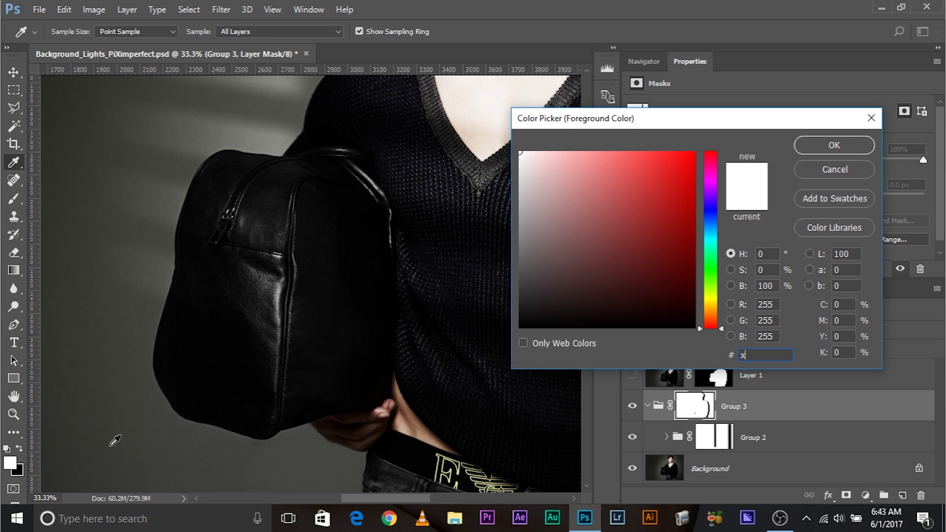
pyautogui.click(855, 167)
pyautogui.press('x')
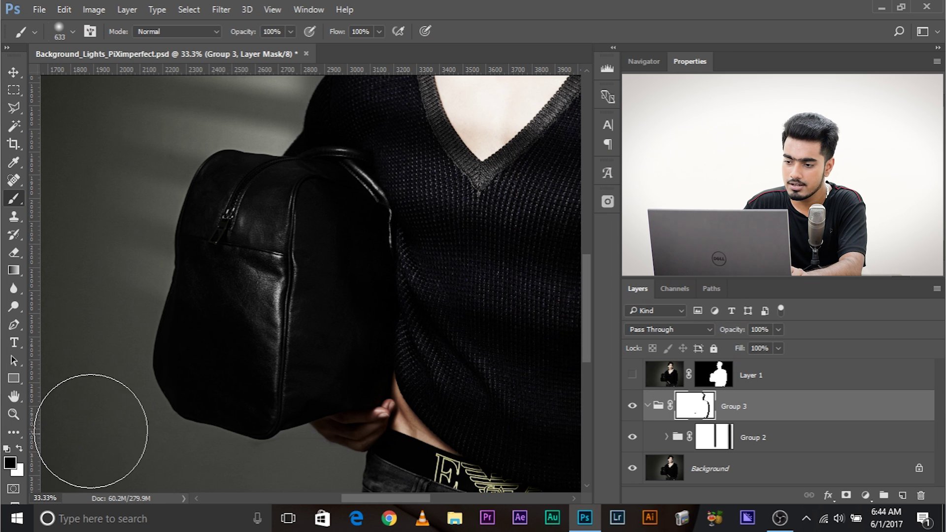
pyautogui.moveTo(338, 270); pyautogui.dragTo(314, 268)
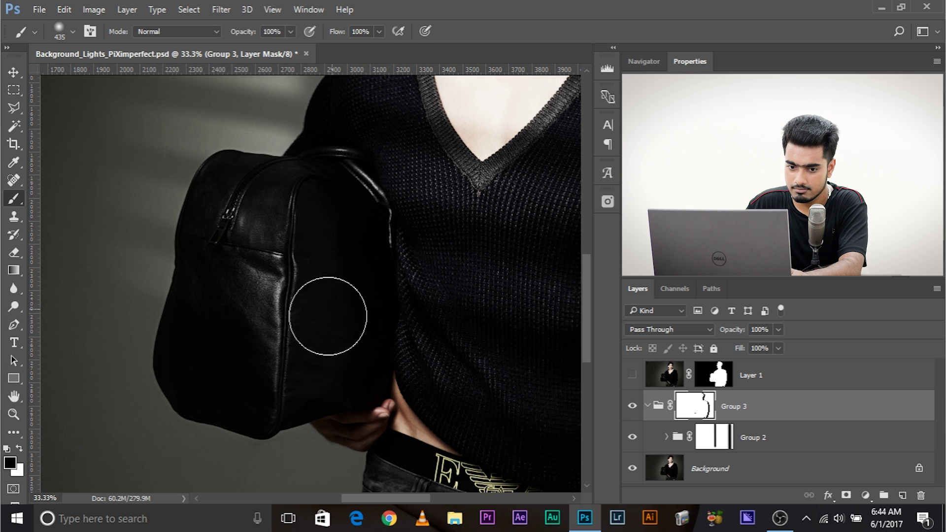
pyautogui.moveTo(326, 318)
pyautogui.mouseDown()
pyautogui.moveTo(384, 315)
pyautogui.moveTo(277, 314)
pyautogui.moveTo(198, 361)
pyautogui.mouseUp()
# Paint black over the sweater on Group 3's mask, and reduce the brush to 345 px.
pyautogui.press('space')
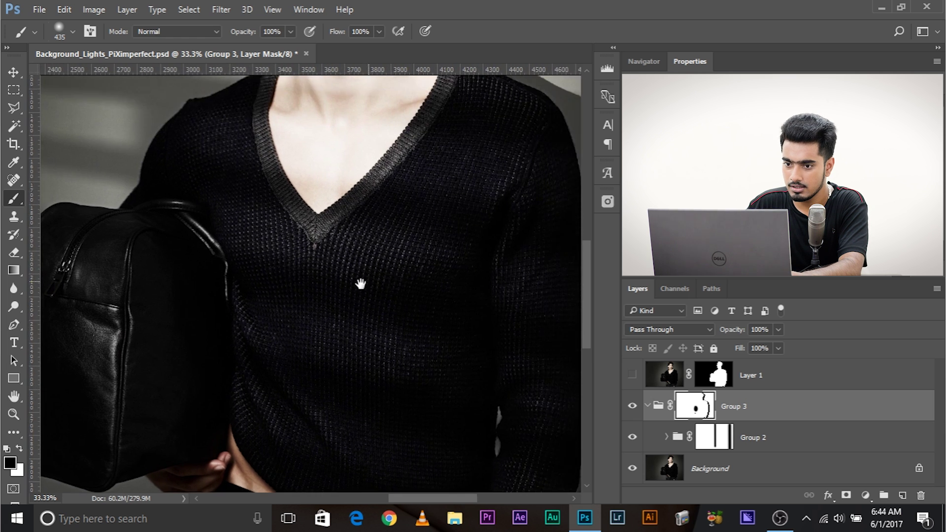
pyautogui.moveTo(485, 261); pyautogui.dragTo(347, 306)
pyautogui.moveTo(369, 250); pyautogui.dragTo(362, 288)
pyautogui.press('space')
pyautogui.moveTo(371, 120); pyautogui.dragTo(358, 265)
pyautogui.moveTo(324, 207)
pyautogui.mouseDown()
pyautogui.moveTo(350, 262)
pyautogui.moveTo(313, 255)
pyautogui.mouseUp()
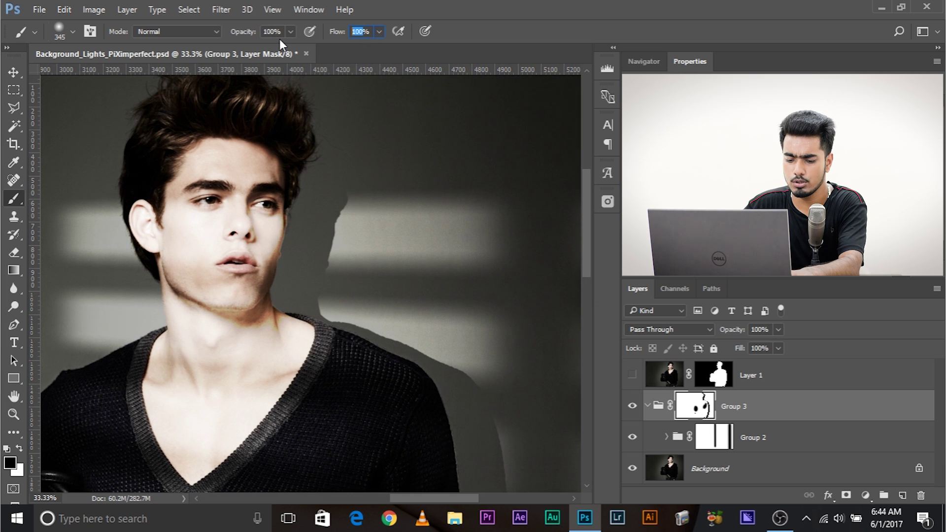
# Set the brush flow to 20% and paint black on Group 3's mask beside the man's head with a 327 px brush.
pyautogui.write('20')
pyautogui.click(328, 182)
pyautogui.moveTo(327, 179); pyautogui.dragTo(323, 179)
pyautogui.moveTo(279, 246)
pyautogui.mouseDown()
pyautogui.moveTo(289, 273)
pyautogui.moveTo(292, 172)
pyautogui.moveTo(302, 281)
pyautogui.mouseUp()
pyautogui.moveTo(487, 328); pyautogui.dragTo(431, 162)
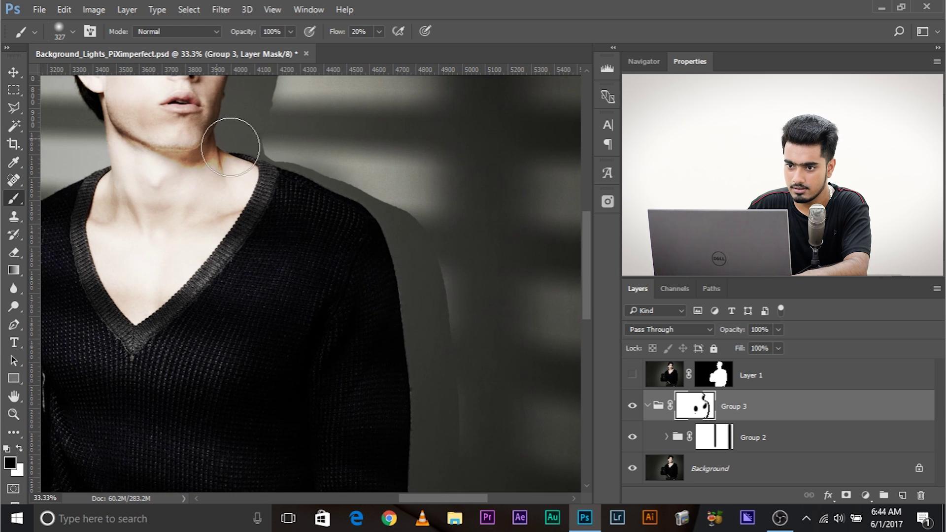
pyautogui.moveTo(402, 321); pyautogui.dragTo(428, 123)
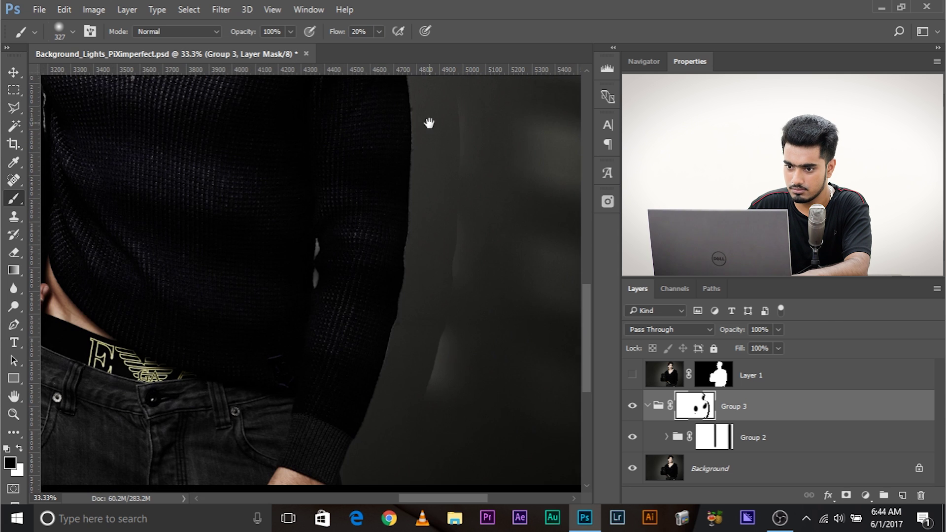
pyautogui.moveTo(381, 375); pyautogui.dragTo(408, 214)
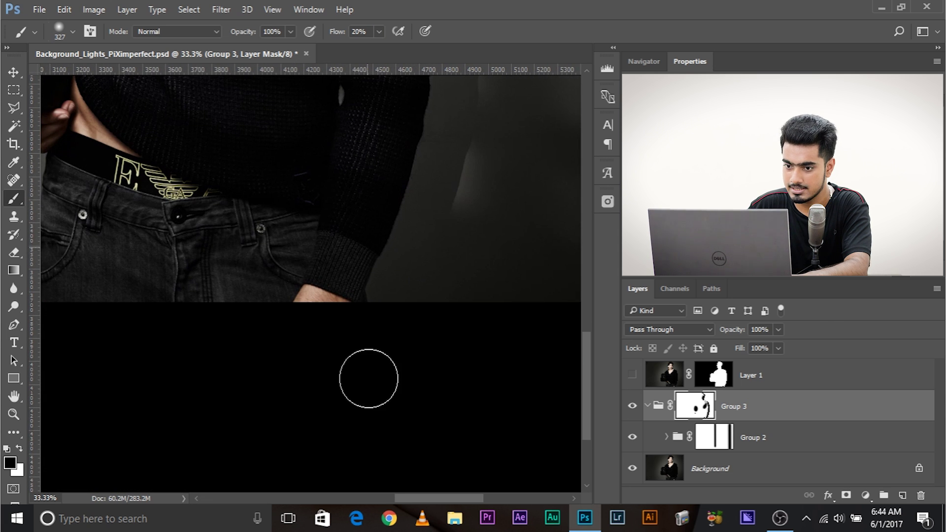
# Examine the cast shadow behind the man in the full image.
pyautogui.hotkey('ctrl', '-')
pyautogui.hotkey('ctrl', '-')
pyautogui.hotkey('ctrl', '-')
pyautogui.hotkey('ctrl', '-')
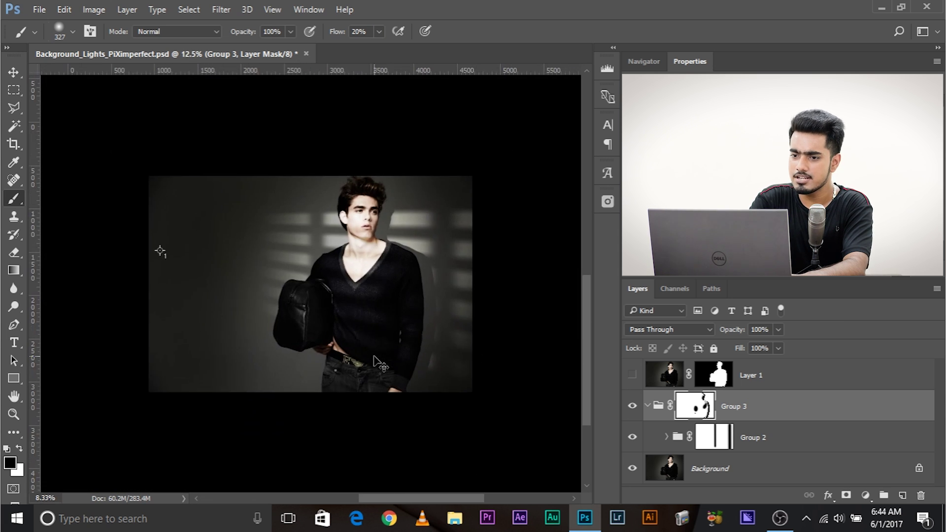
pyautogui.hotkey('ctrl', '+')
pyautogui.hotkey('ctrl', '+')
pyautogui.hotkey('ctrl', '-')
pyautogui.hotkey('ctrl', '-')
pyautogui.hotkey('ctrl', '+')
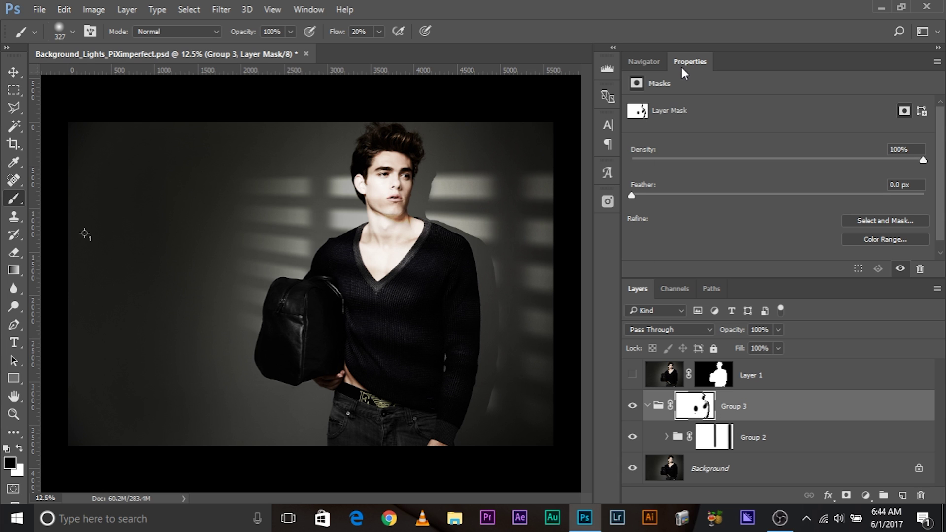
pyautogui.click(299, 9)
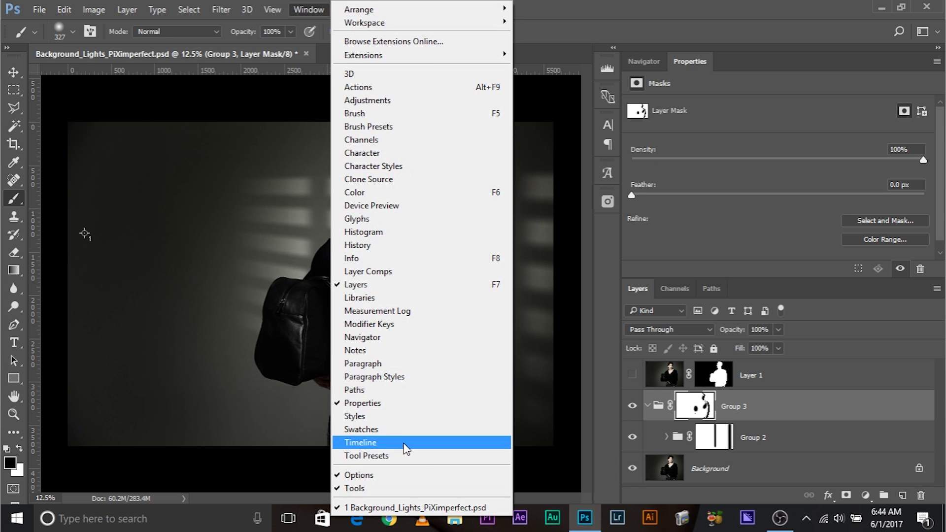
pyautogui.click(747, 192)
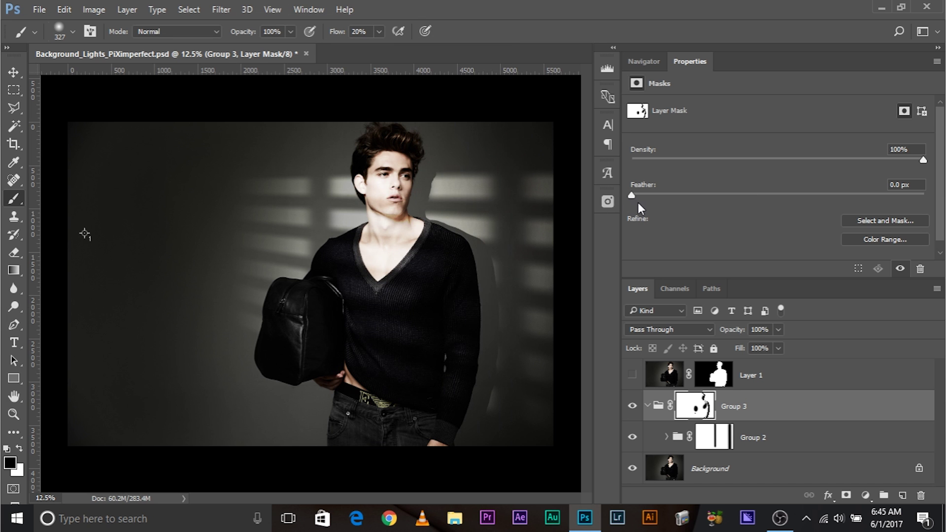
# Paint black on Group 3's mask along the man's neck and shoulder edge, reducing the soft brush to 107 px.
pyautogui.hotkey('ctrl', '+')
pyautogui.hotkey('ctrl', '+')
pyautogui.hotkey('ctrl', '+')
pyautogui.moveTo(502, 216); pyautogui.dragTo(190, 408)
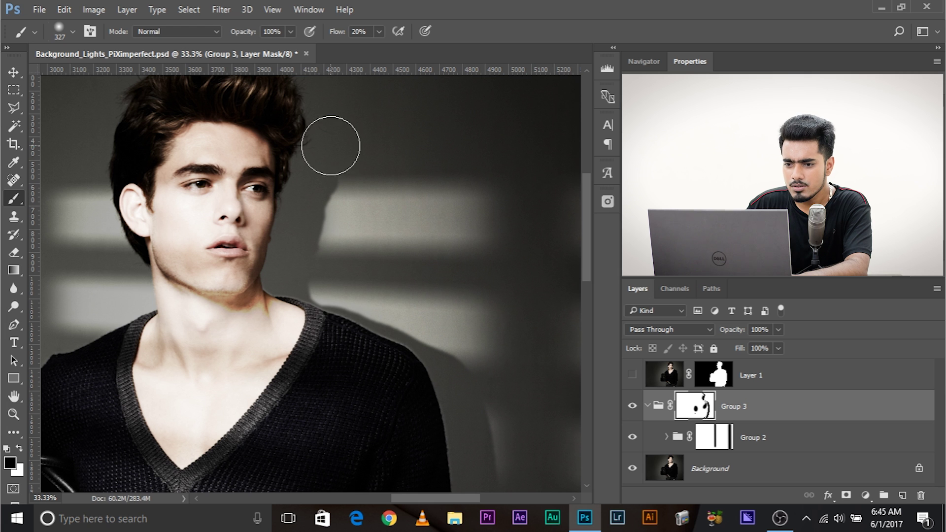
pyautogui.hotkey('ctrl', '+')
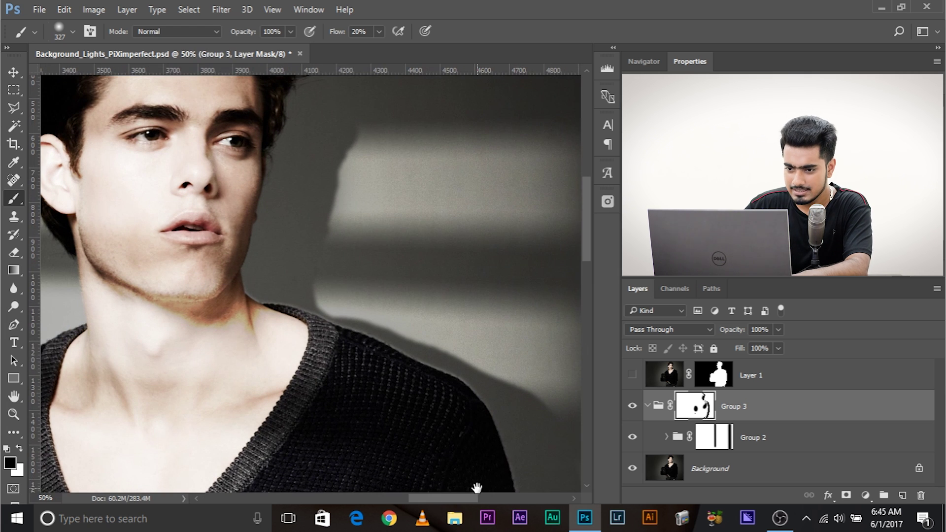
pyautogui.moveTo(306, 338); pyautogui.dragTo(270, 253)
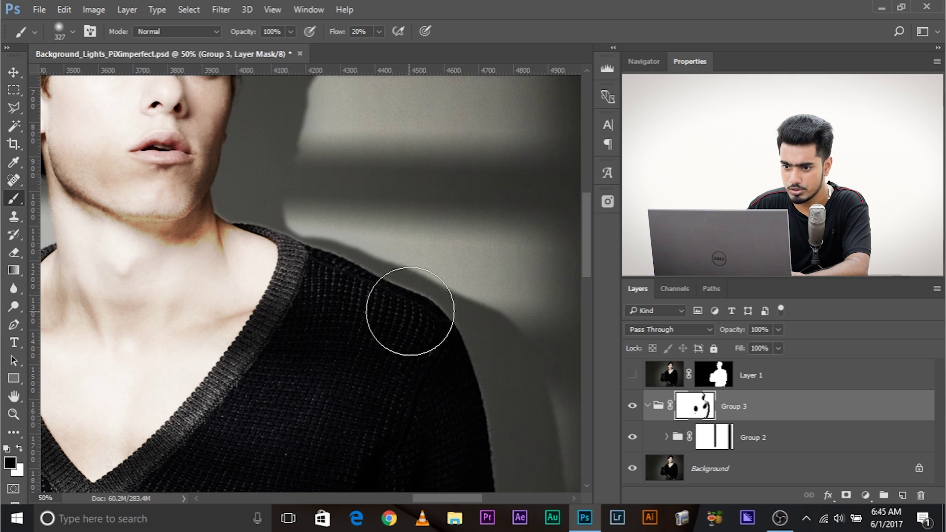
pyautogui.moveTo(362, 350); pyautogui.dragTo(343, 349)
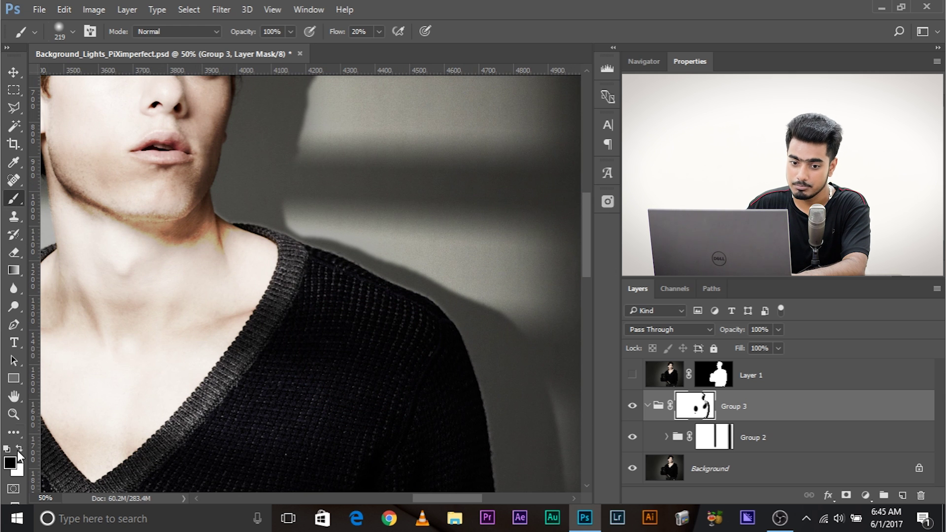
pyautogui.rightClick(303, 254)
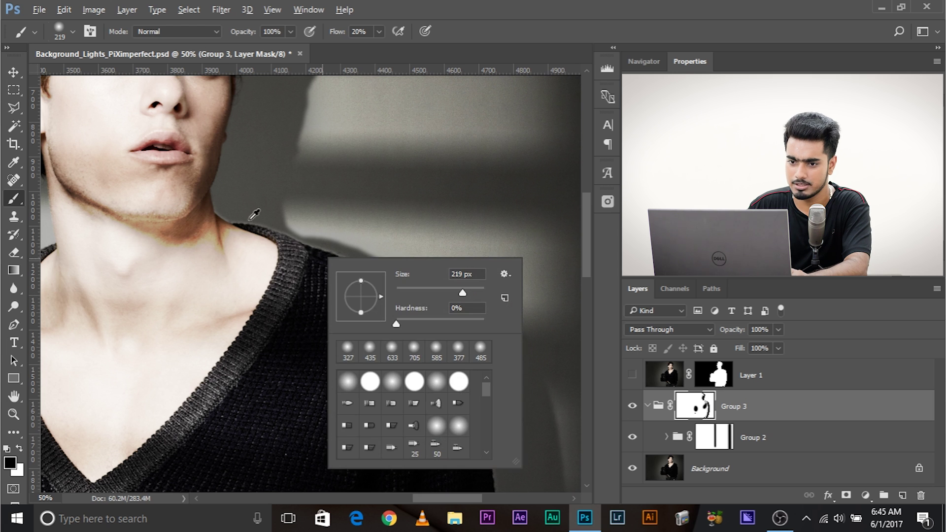
pyautogui.moveTo(203, 207); pyautogui.dragTo(228, 228)
pyautogui.moveTo(256, 247); pyautogui.dragTo(234, 251)
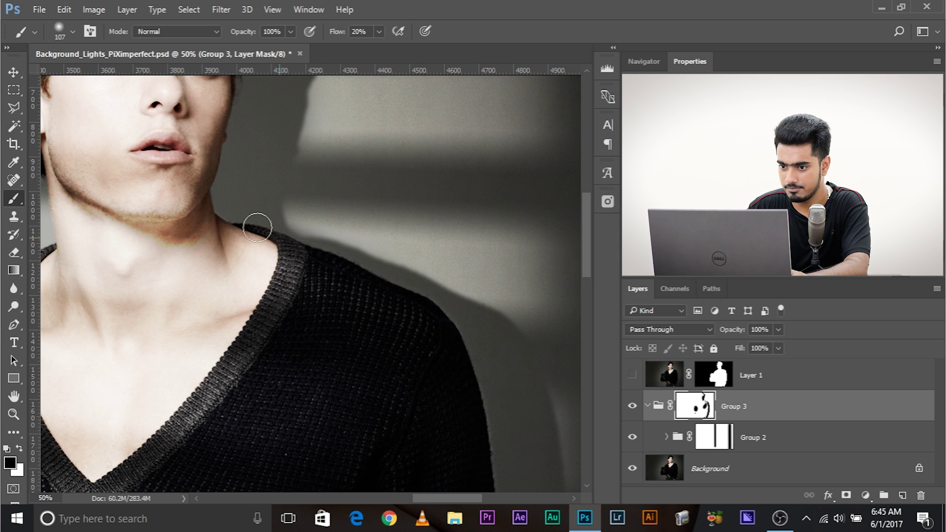
# Check how the retouched neck and shoulder edges blend with the wall shadow at full-image view.
pyautogui.hotkey('ctrl', '-')
pyautogui.hotkey('ctrl', '-')
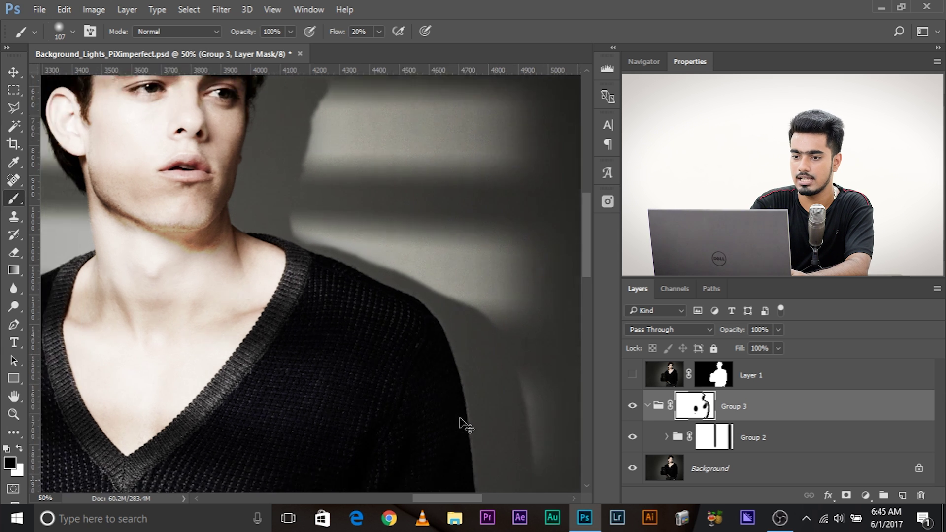
pyautogui.hotkey('ctrl', '-')
pyautogui.hotkey('ctrl', '-')
pyautogui.hotkey('ctrl', '-')
pyautogui.hotkey('ctrl', '+')
pyautogui.hotkey('ctrl', '+')
pyautogui.hotkey('ctrl', '-')
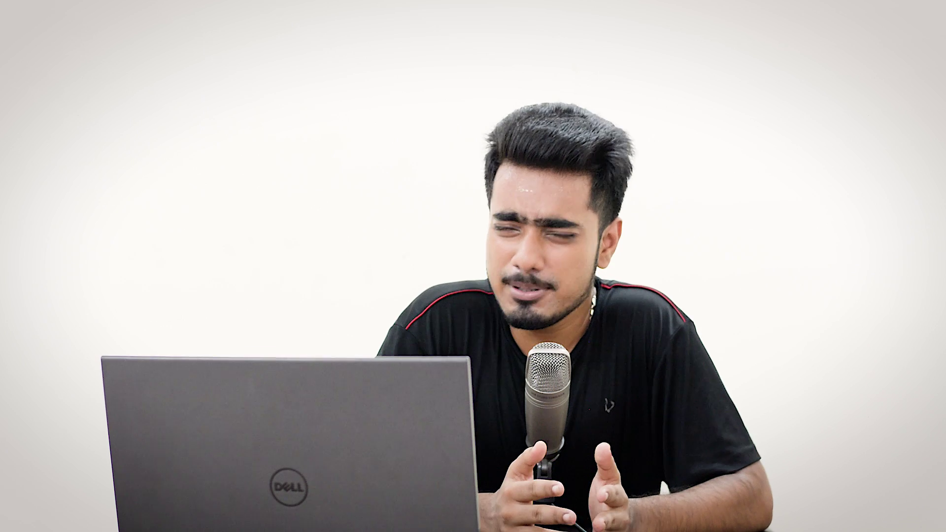